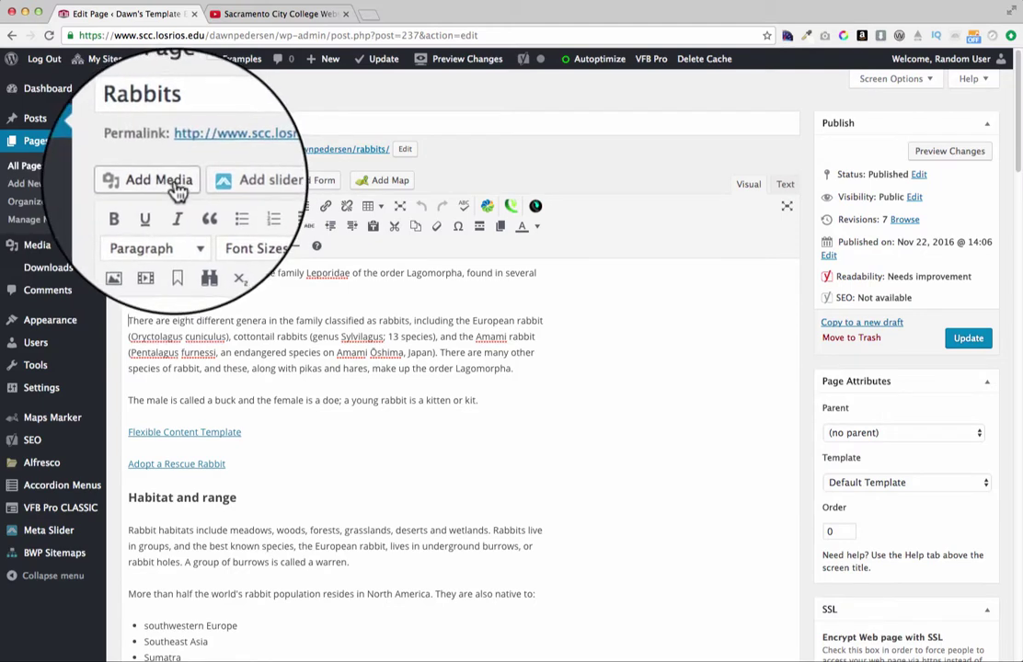
Step: Open the page's media library and select the photo of two cranes on grass to examine its attachment details
left_click(178, 189)
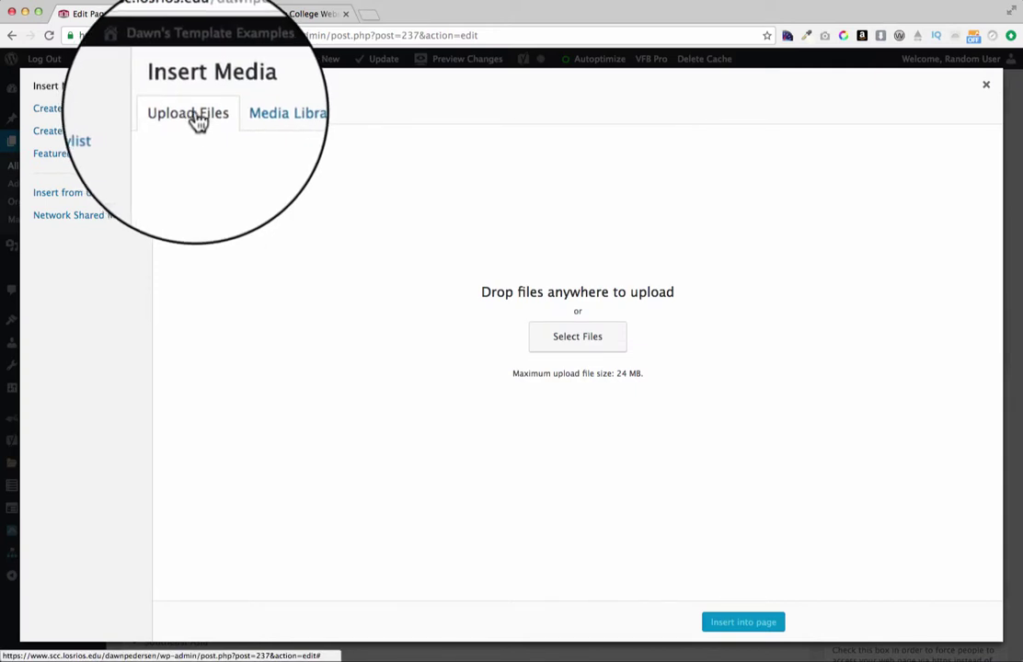
left_click(265, 122)
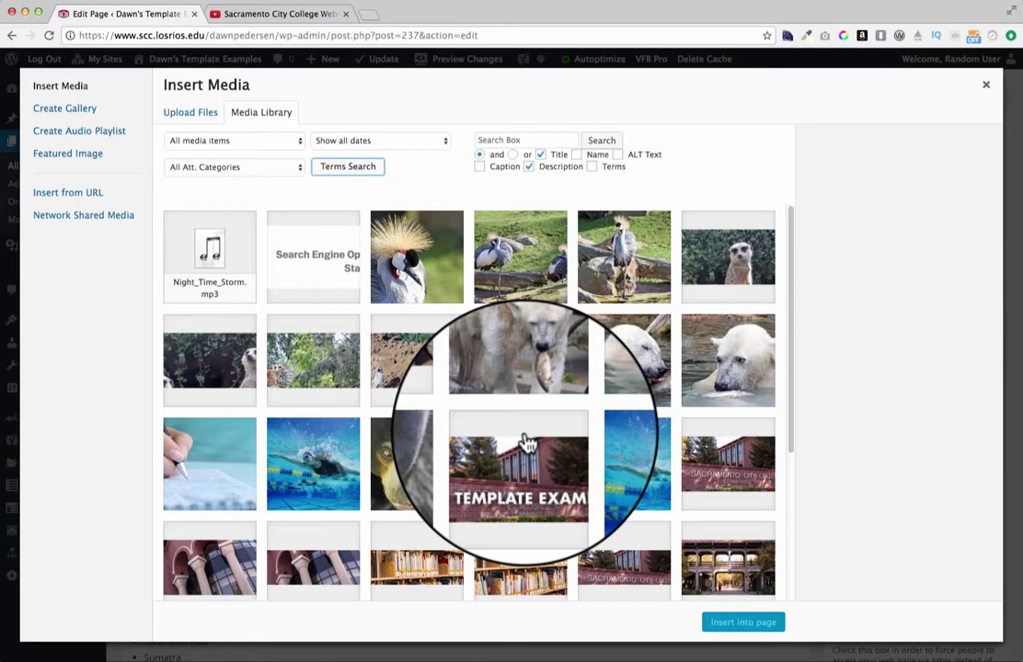
left_click(308, 262)
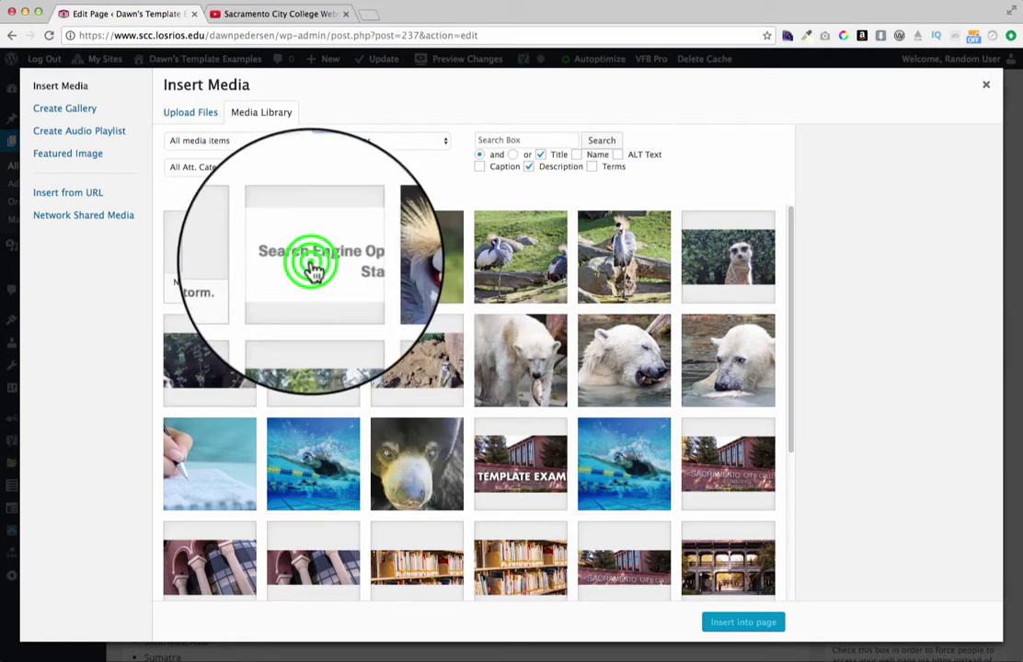
left_click(519, 267)
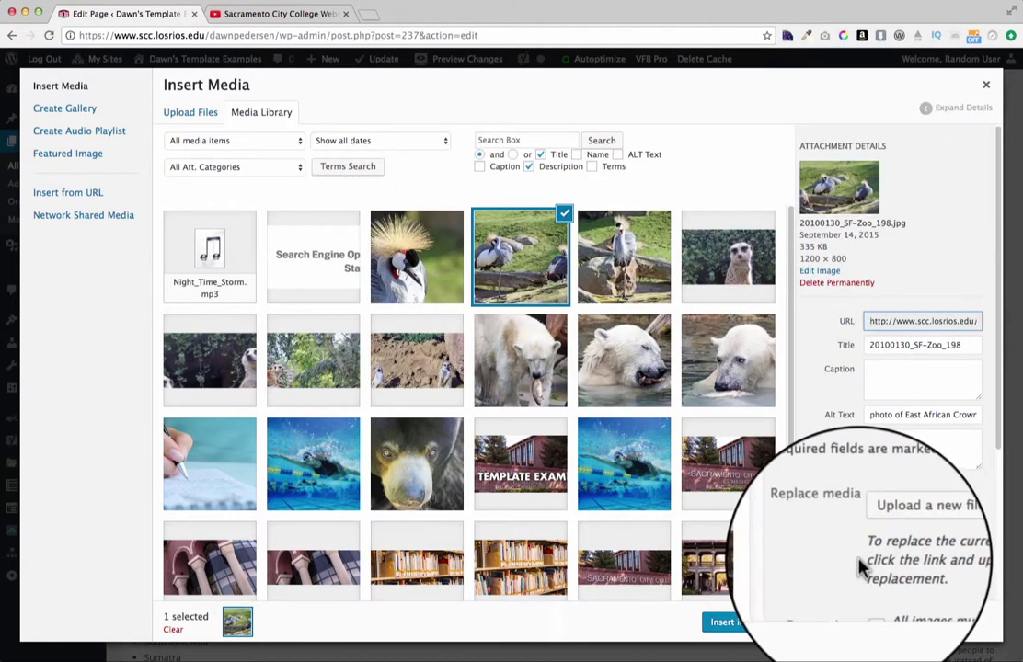
Step: Upload rabbit.jpg from the Desktop to the media library
left_click(191, 112)
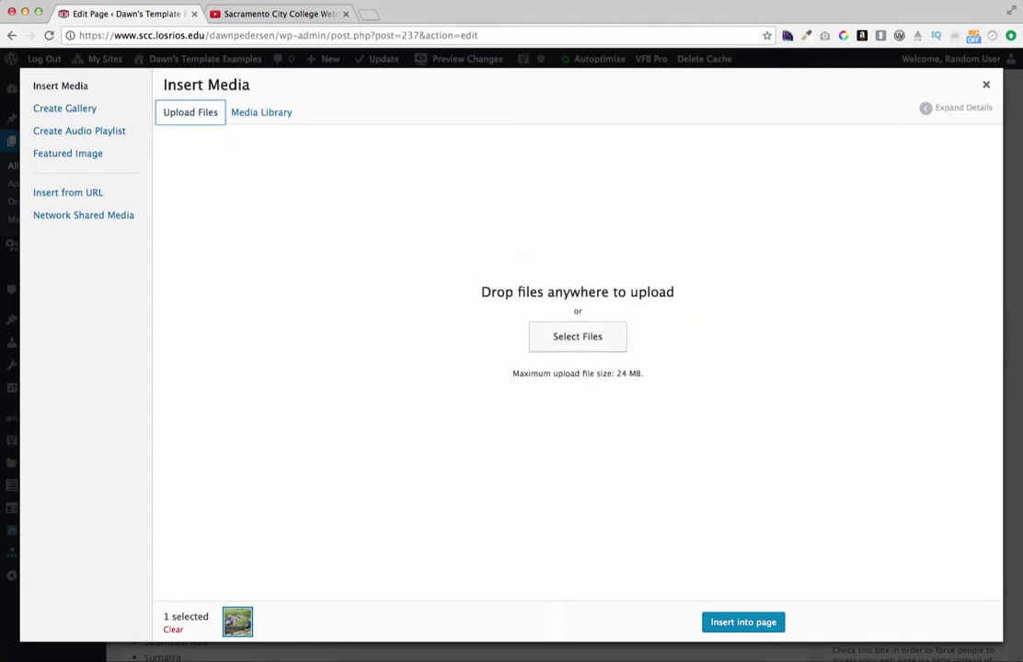
left_click_drag(740, 204, 569, 315)
left_click(582, 341)
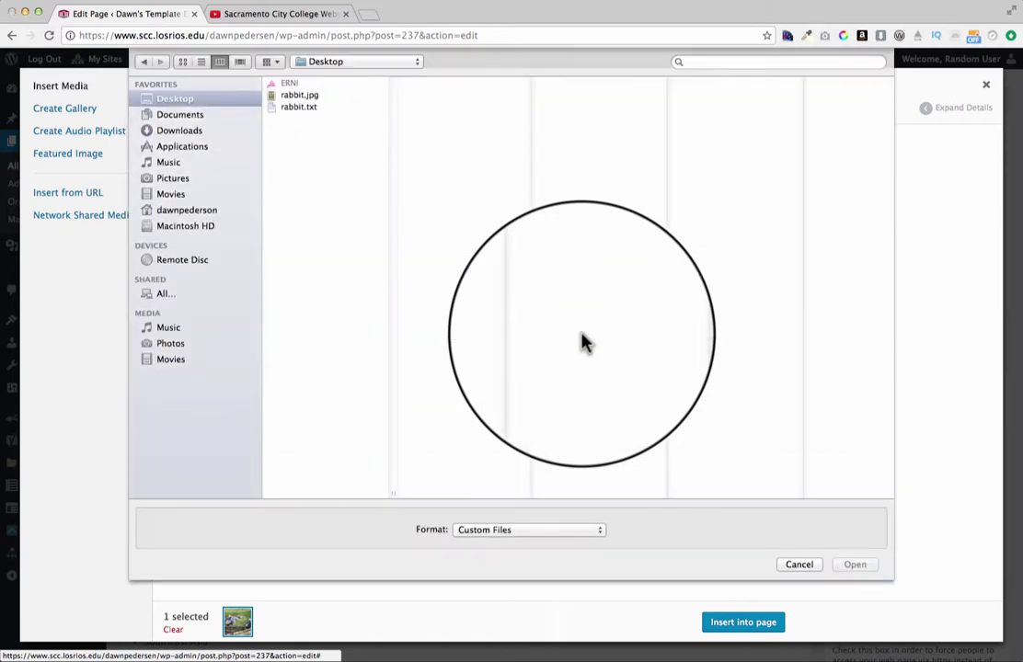
left_click(280, 98)
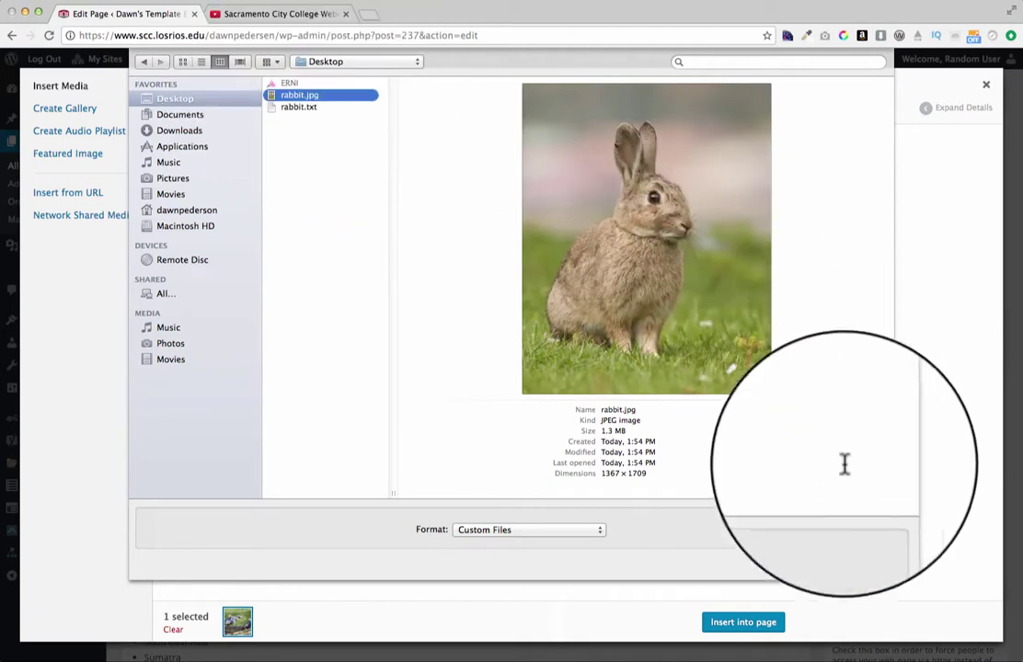
double_click(326, 96)
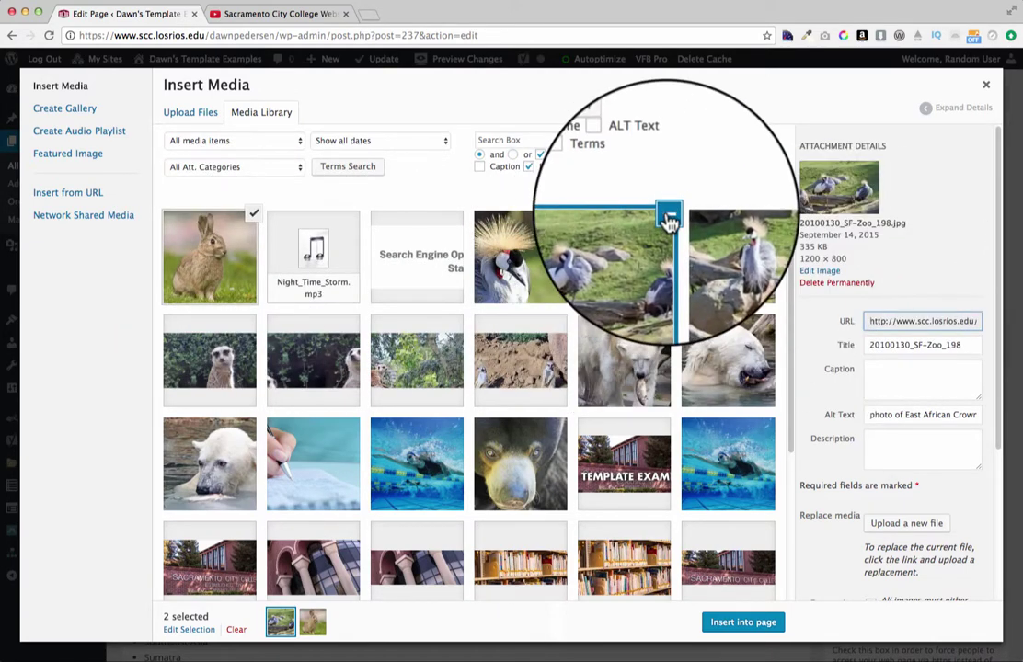
Step: Deselect the crane photo so that only the newly uploaded rabbit photo is selected
left_click(667, 216)
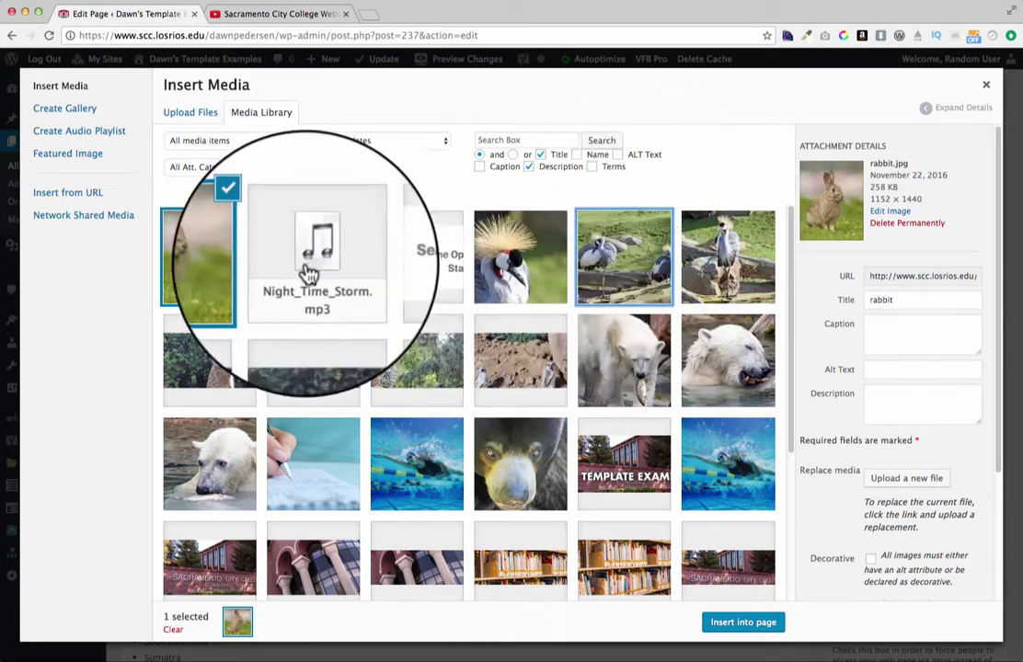
left_click(204, 241)
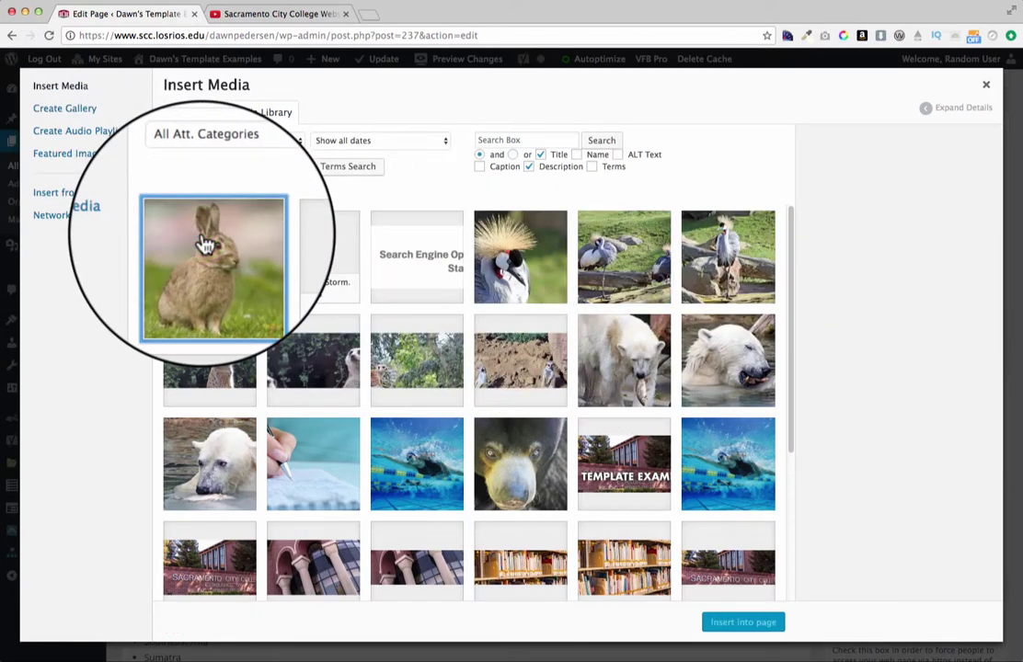
left_click(211, 250)
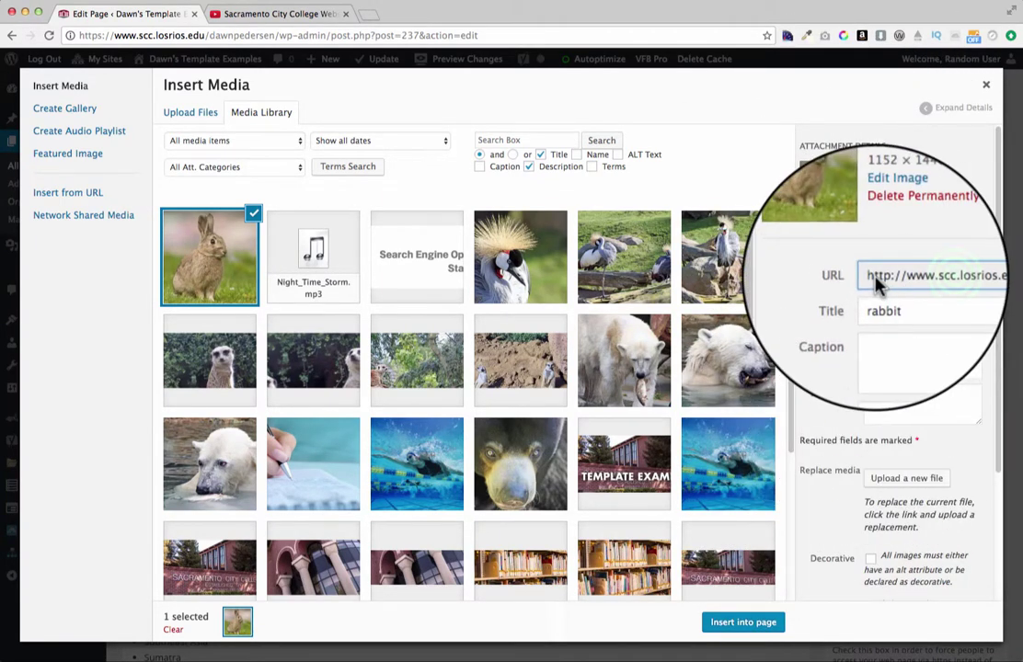
Step: Examine the rabbit photo's file URL and title in its attachment details
left_click(938, 276)
left_click_drag(953, 276, 994, 276)
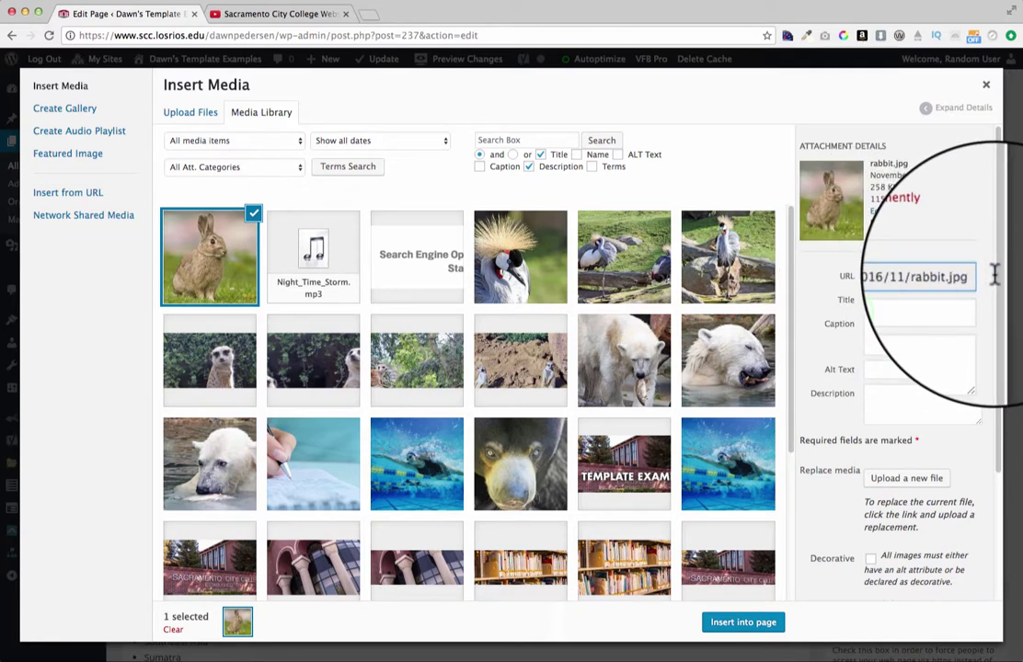
left_click(897, 299)
type("rabbit")
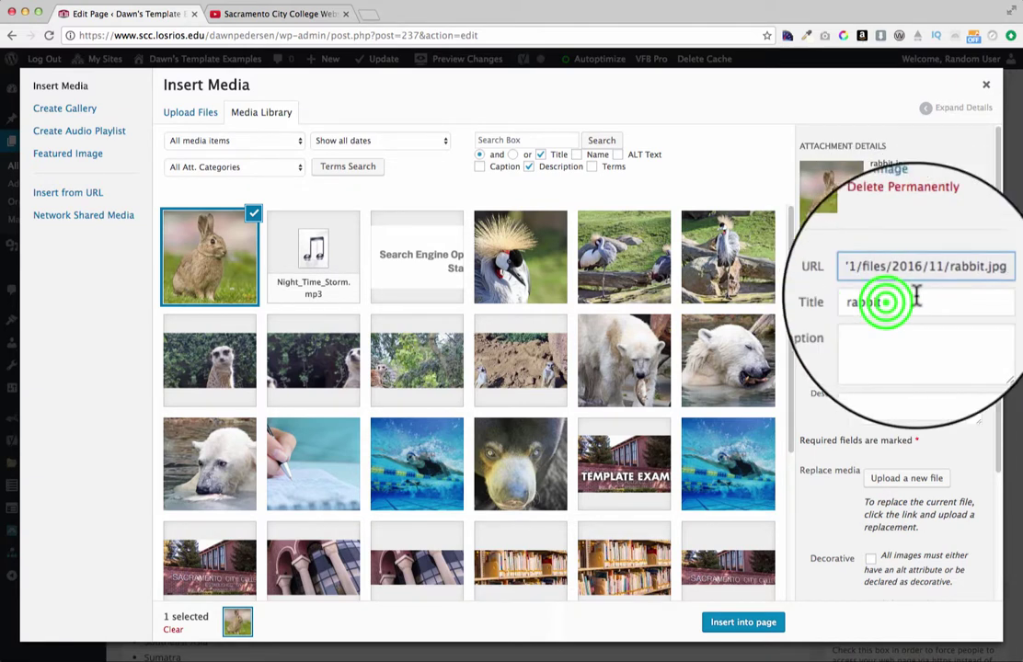
Step: Set the rabbit photo's alt text to "photo of a brown rabbit on green grass"
left_click(875, 328)
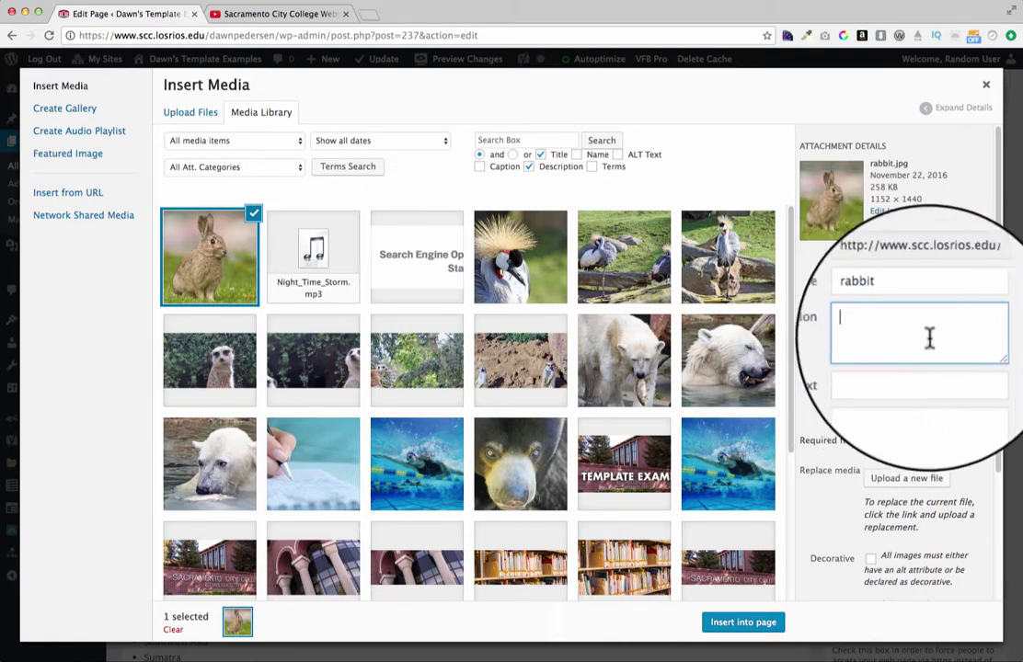
left_click(870, 363)
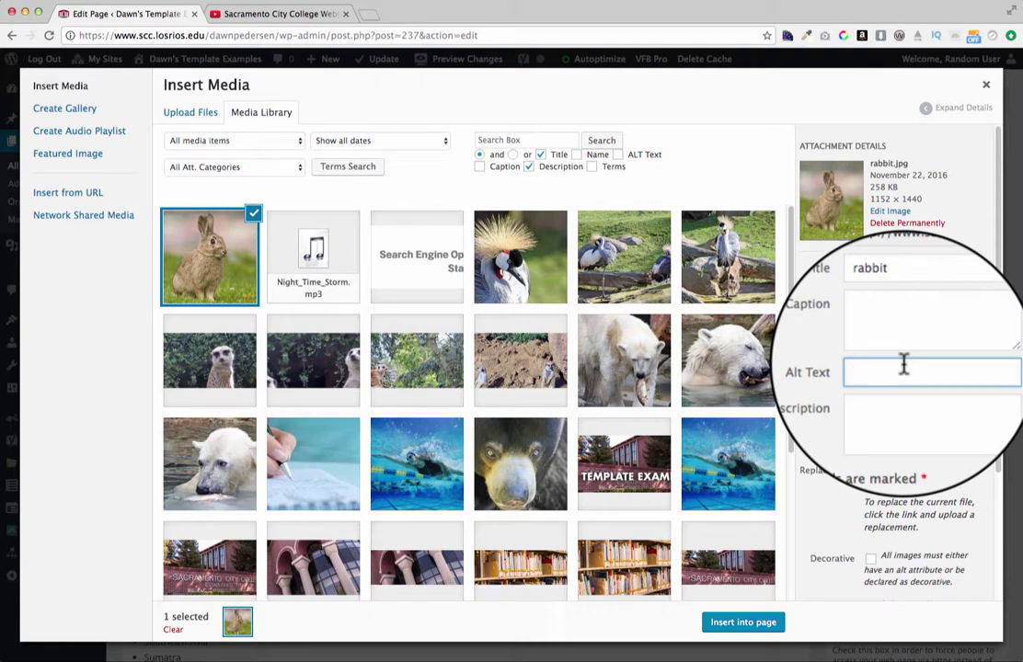
type("photo of a ")
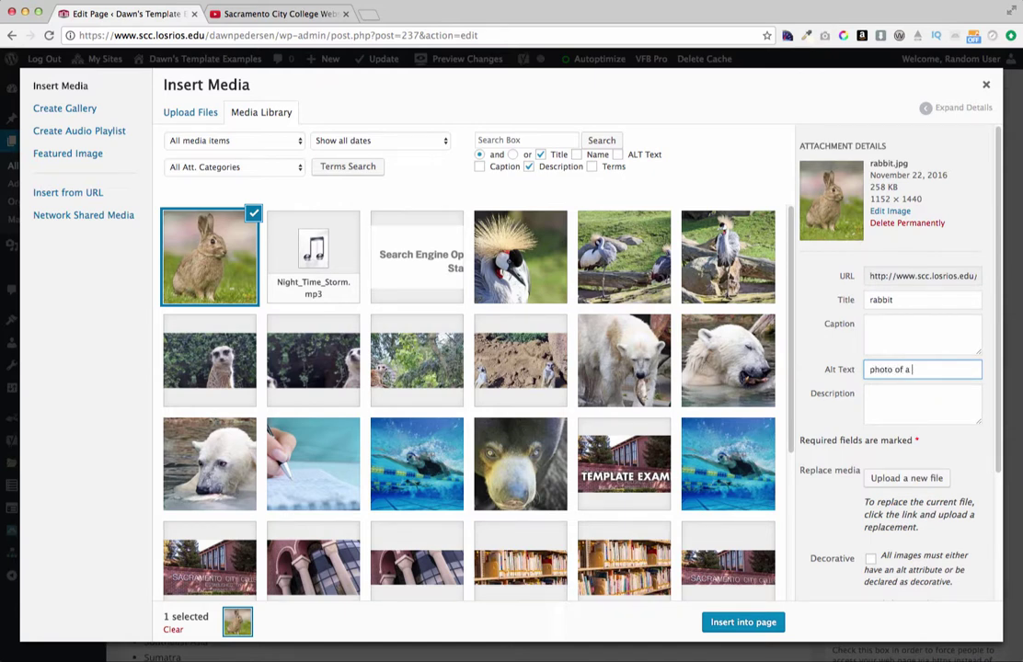
type("brown rabbit on green grass")
key("Tab")
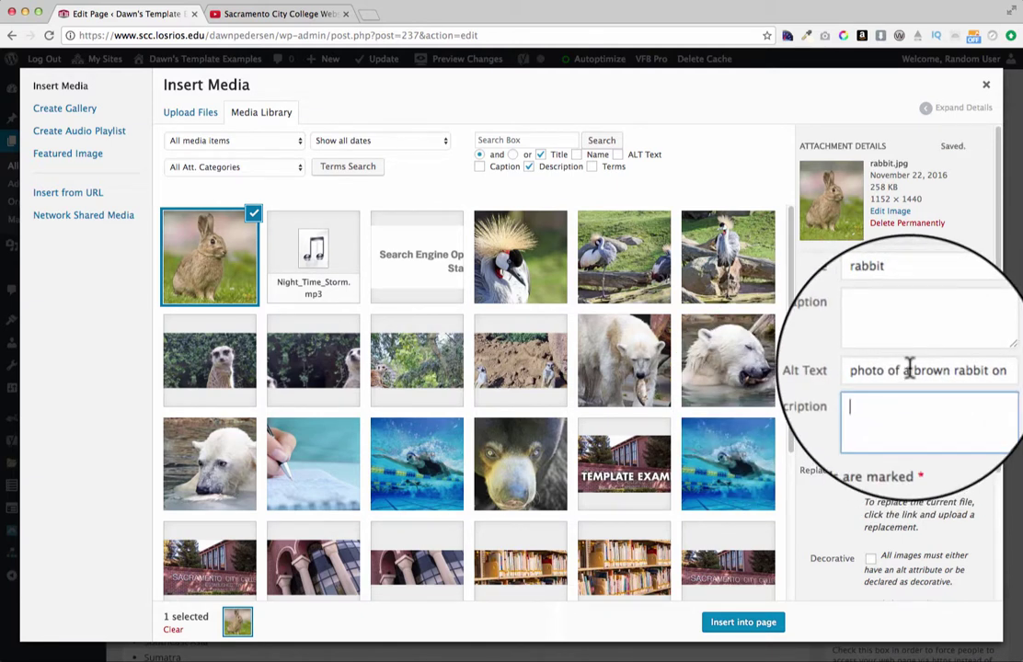
Step: Give the rabbit photo the caption "Bunny!" and review its remaining attachment settings
left_click(844, 297)
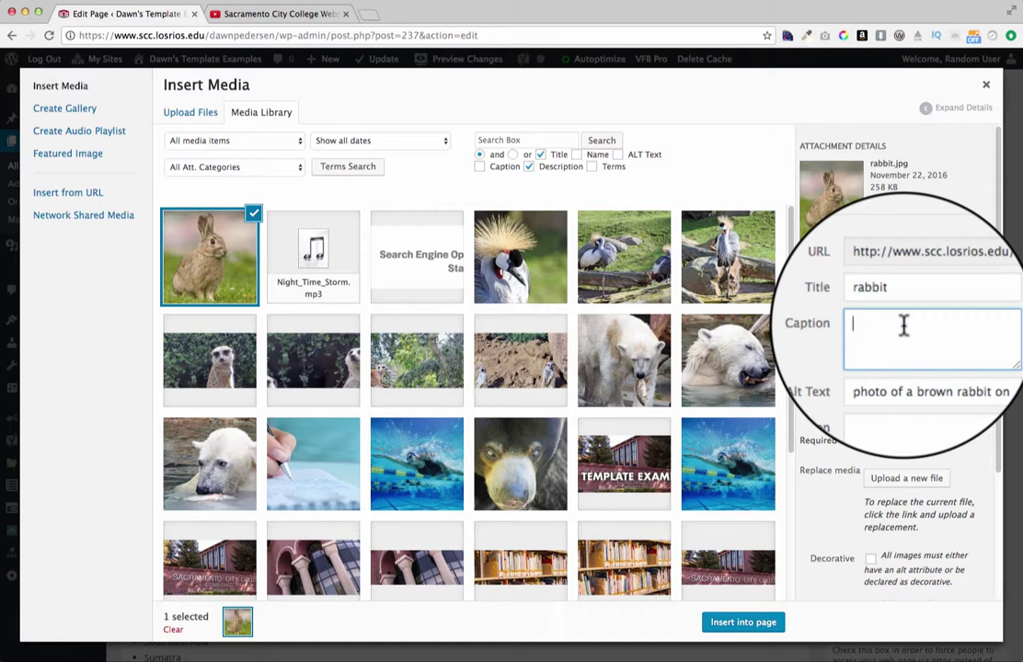
type("Bunny!")
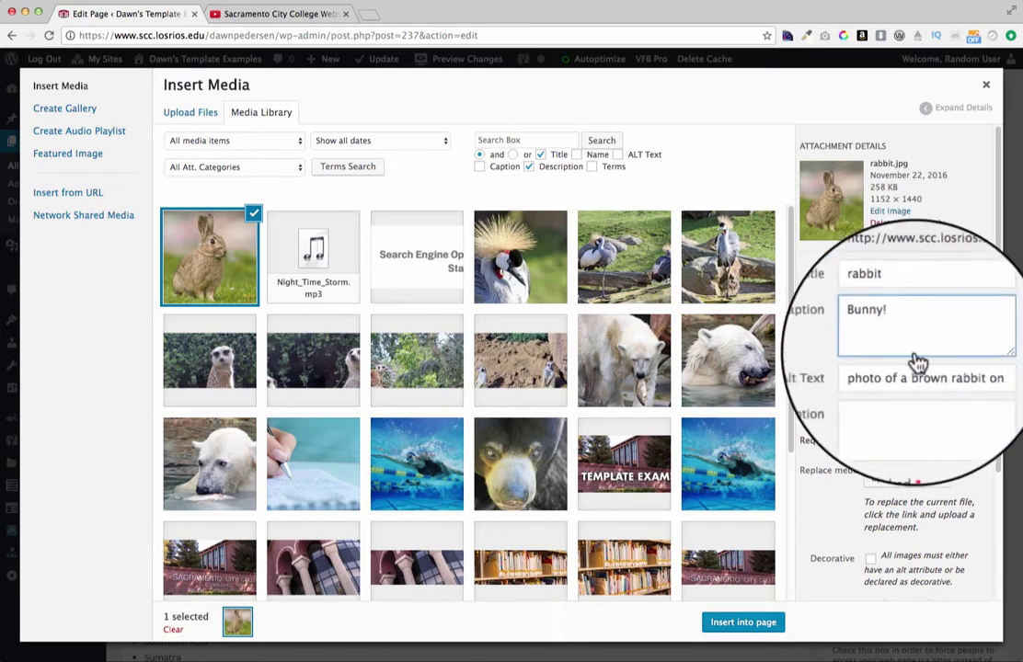
scroll(933, 471, "down", 4)
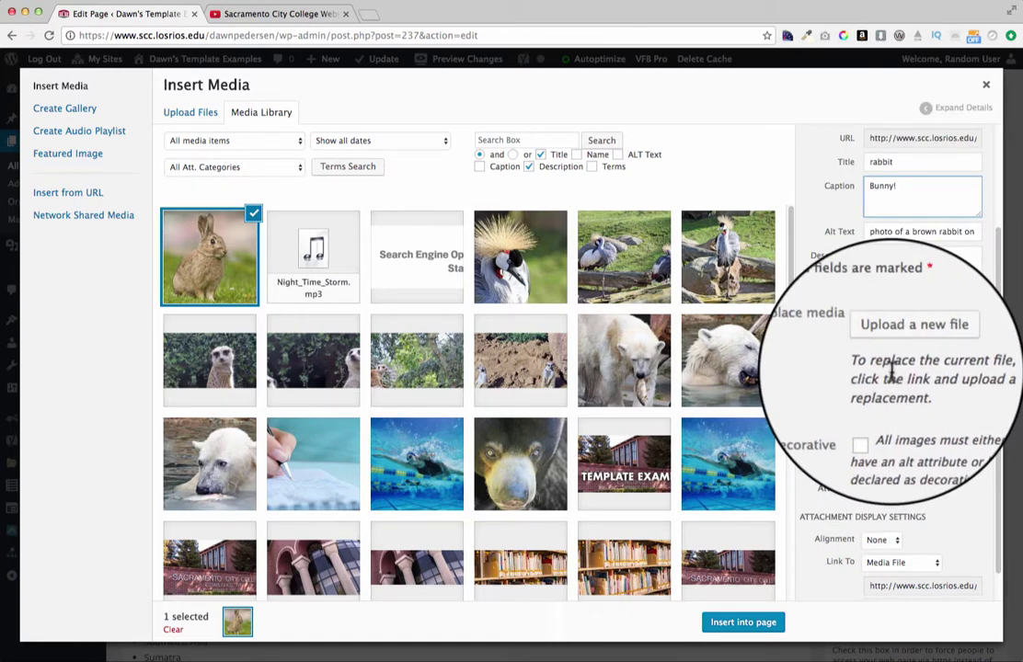
scroll(911, 405, "down", 1)
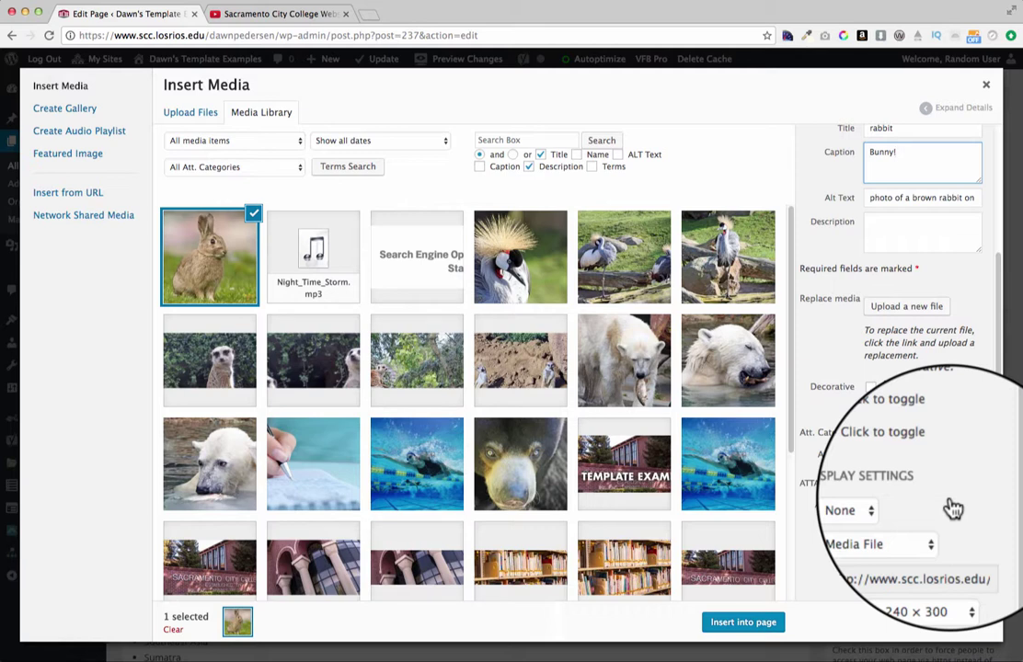
type("!")
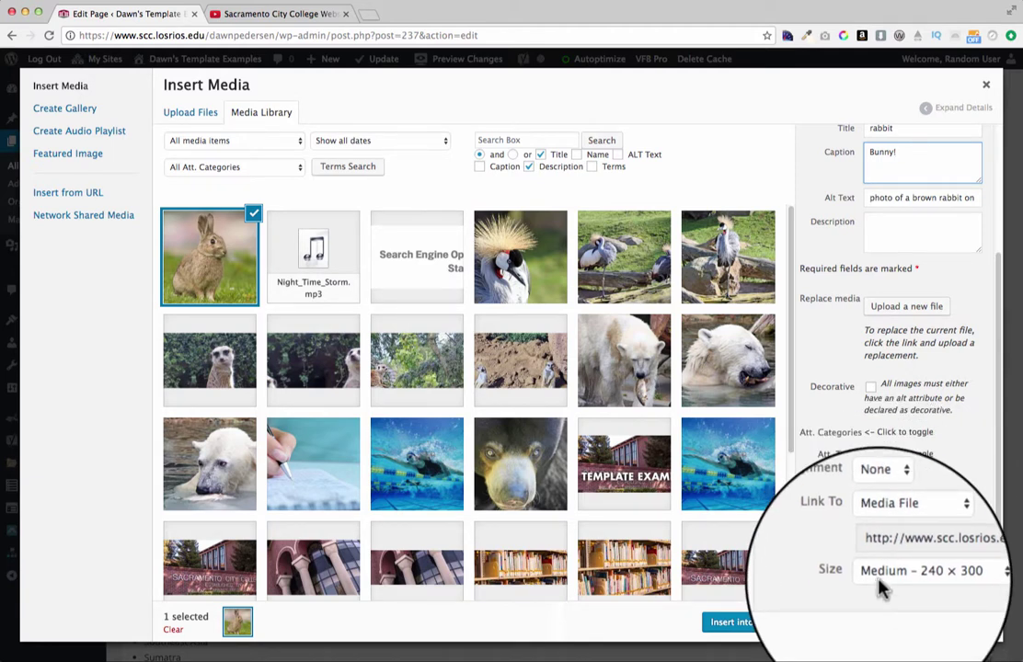
Step: Set the rabbit photo's alignment to Right and its Link To option to None
left_click(870, 511)
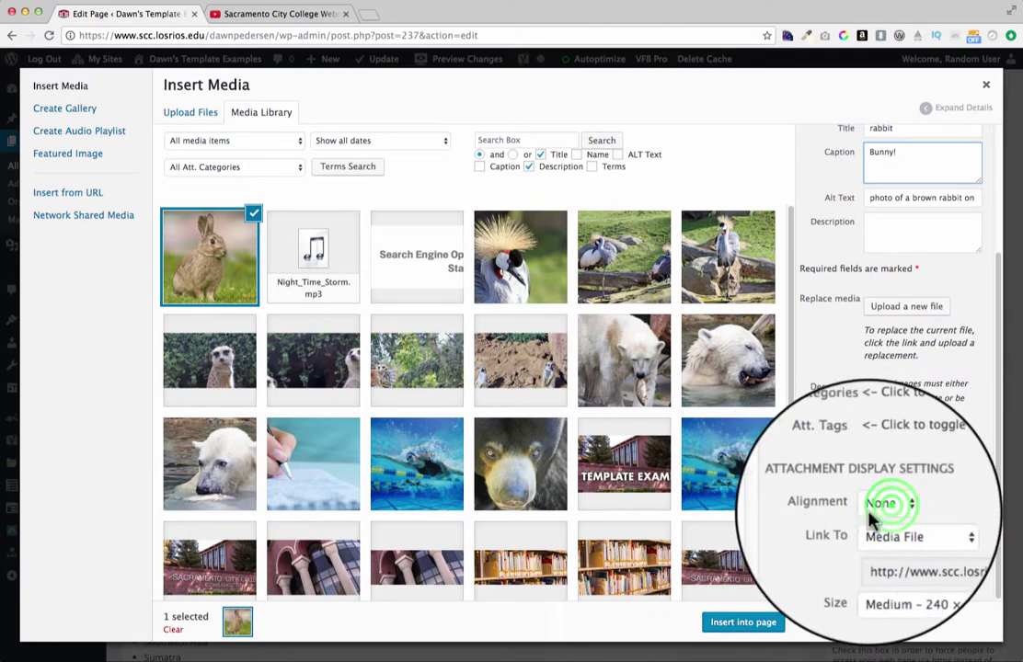
left_click(892, 492)
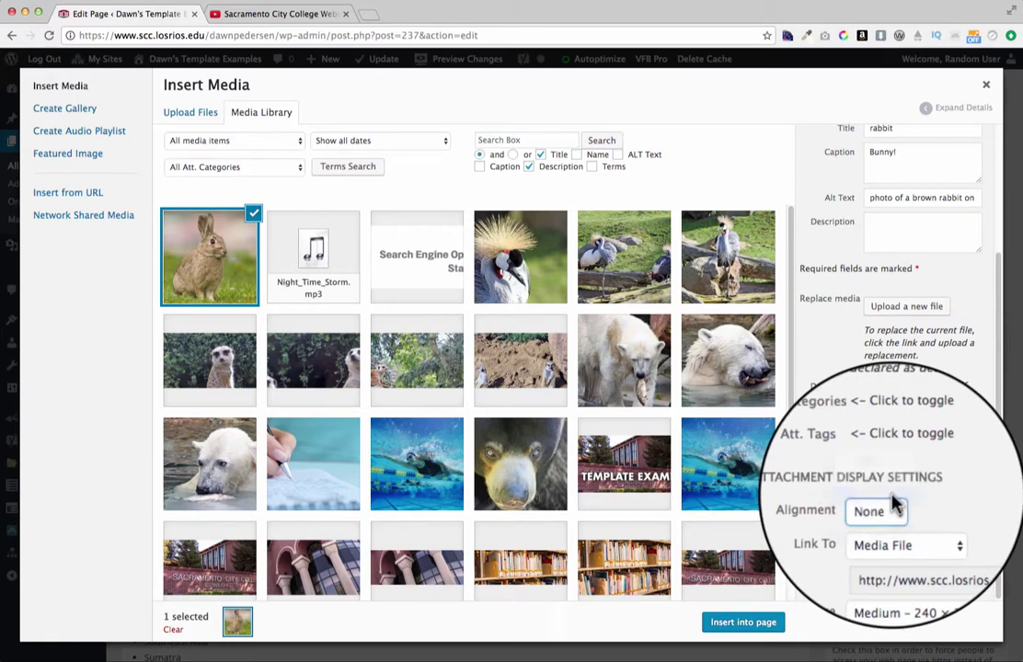
key("Up")
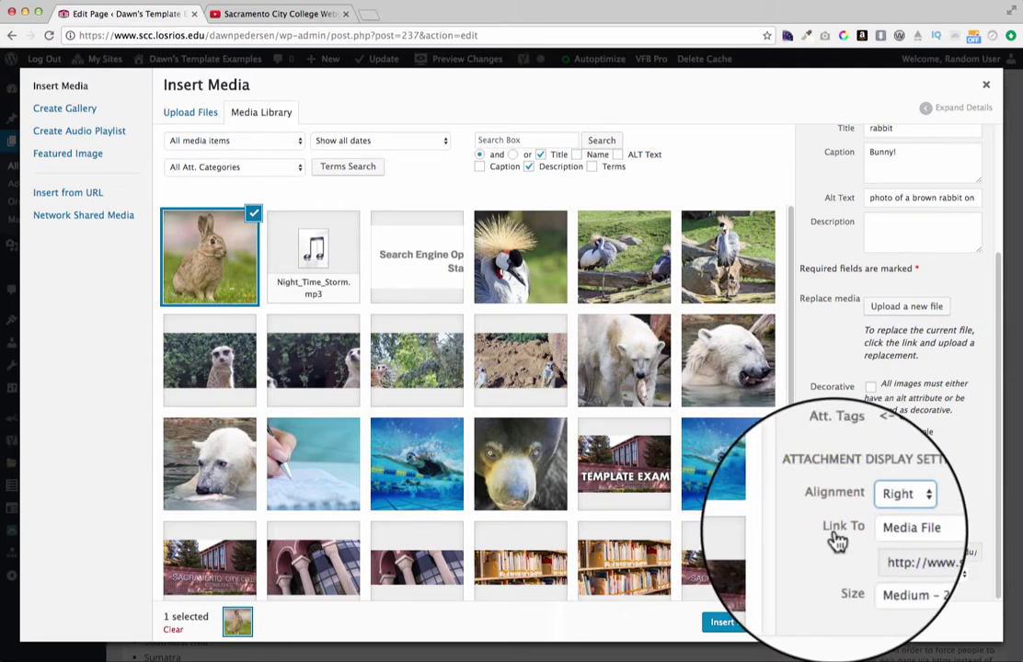
left_click(891, 532)
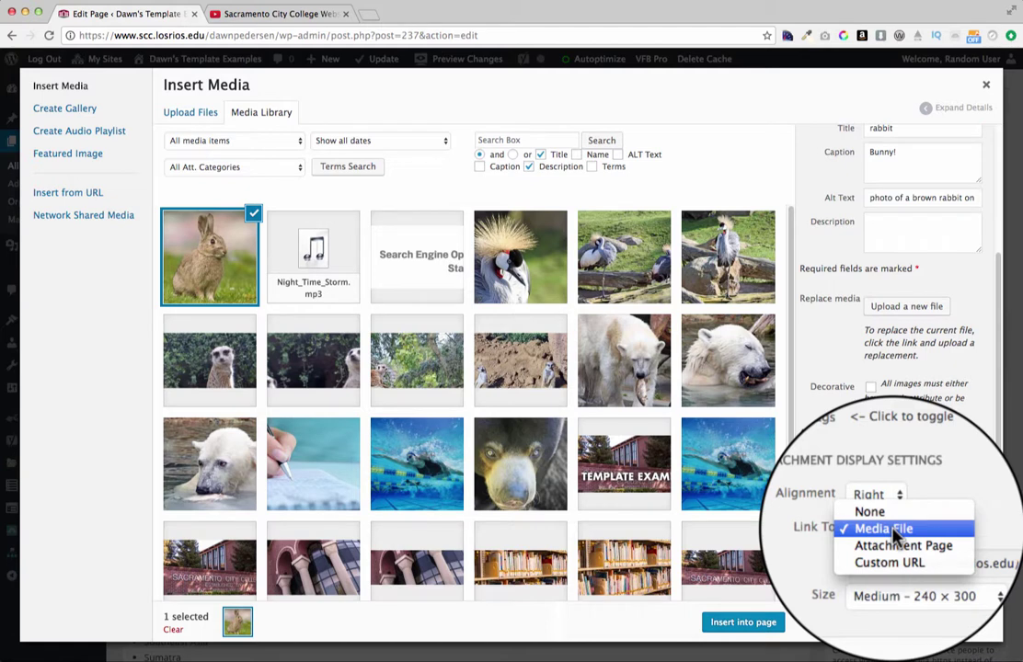
left_click(929, 520)
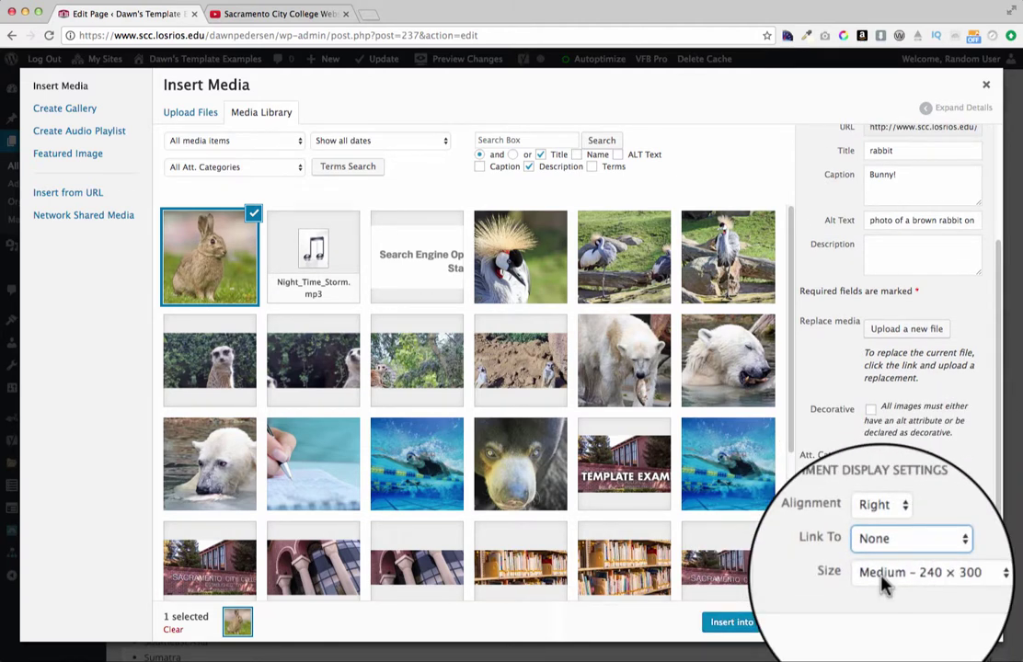
Step: Choose the Medium – 240 × 300 size for the rabbit photo and insert it into the page
left_click(881, 574)
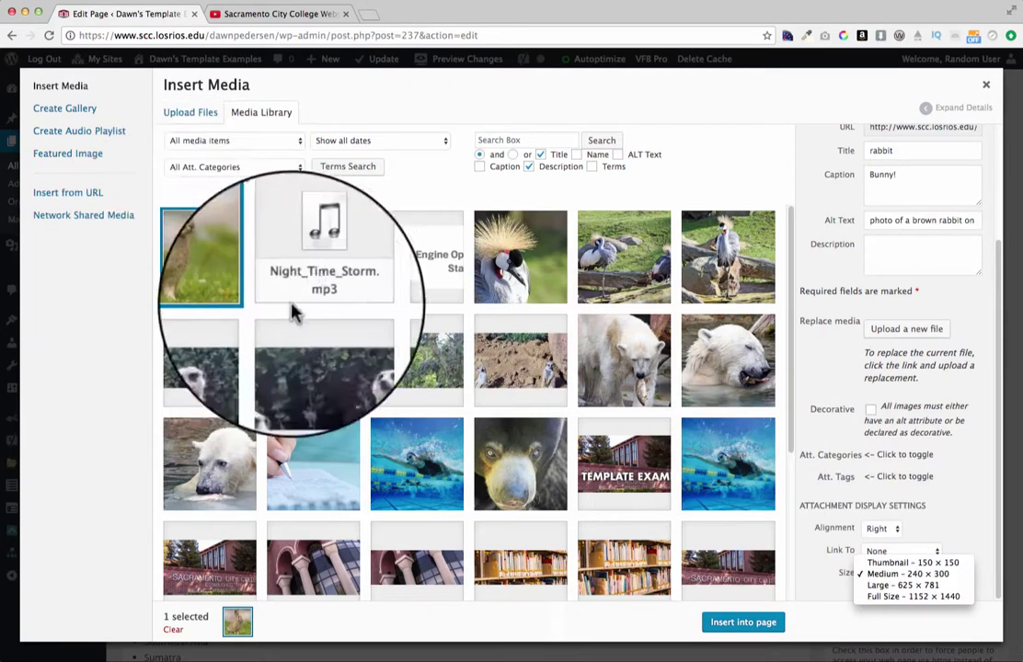
left_click(897, 578)
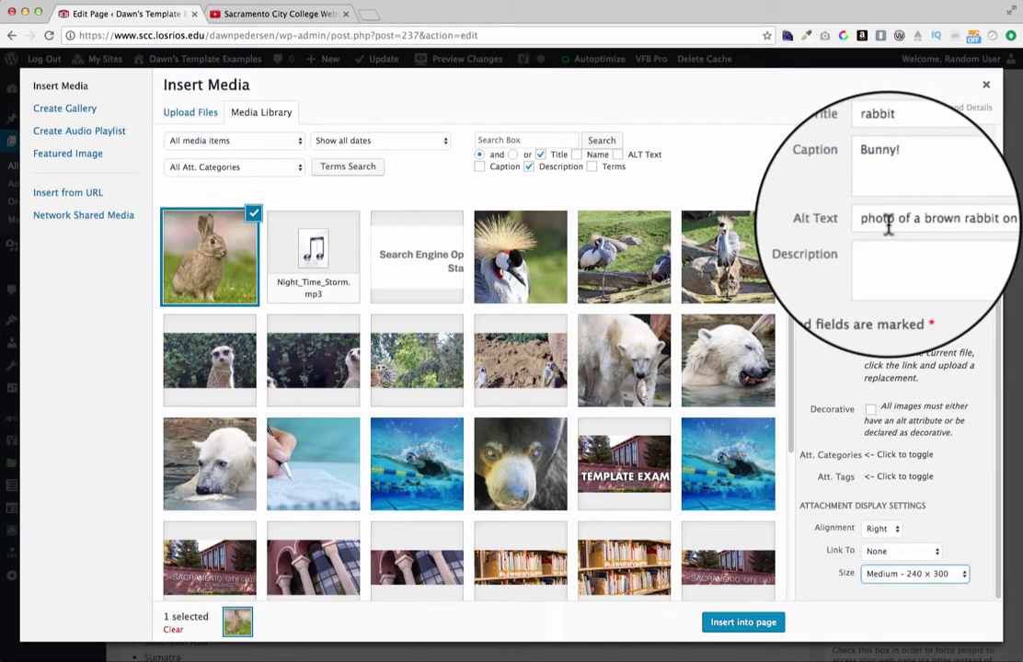
left_click(745, 624)
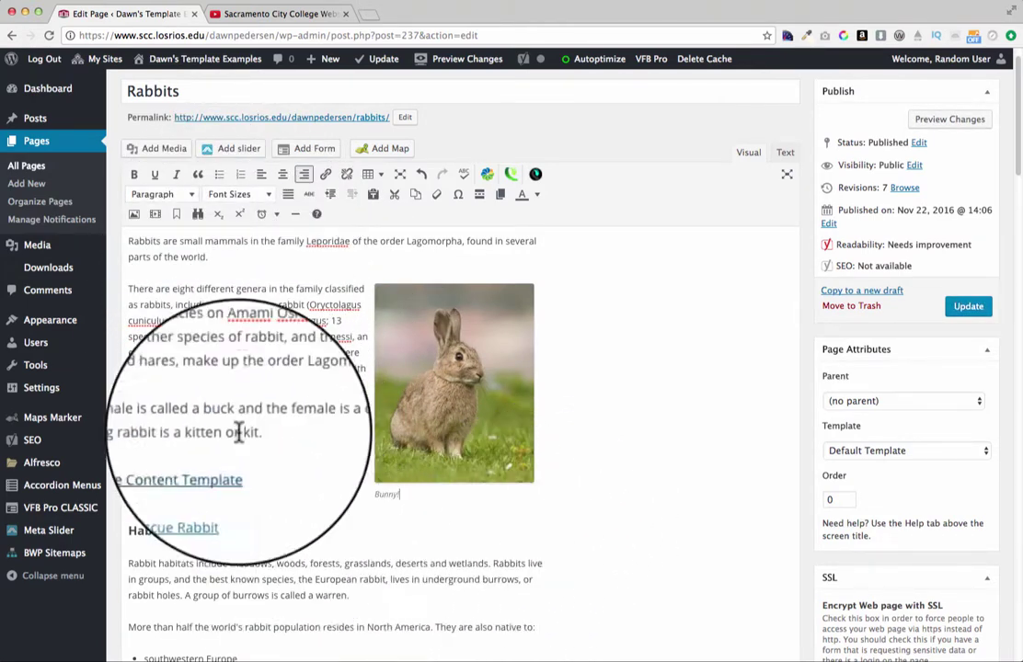
Step: Update the Rabbits page and close the Sacramento City College YouTube browser tab
left_click(949, 315)
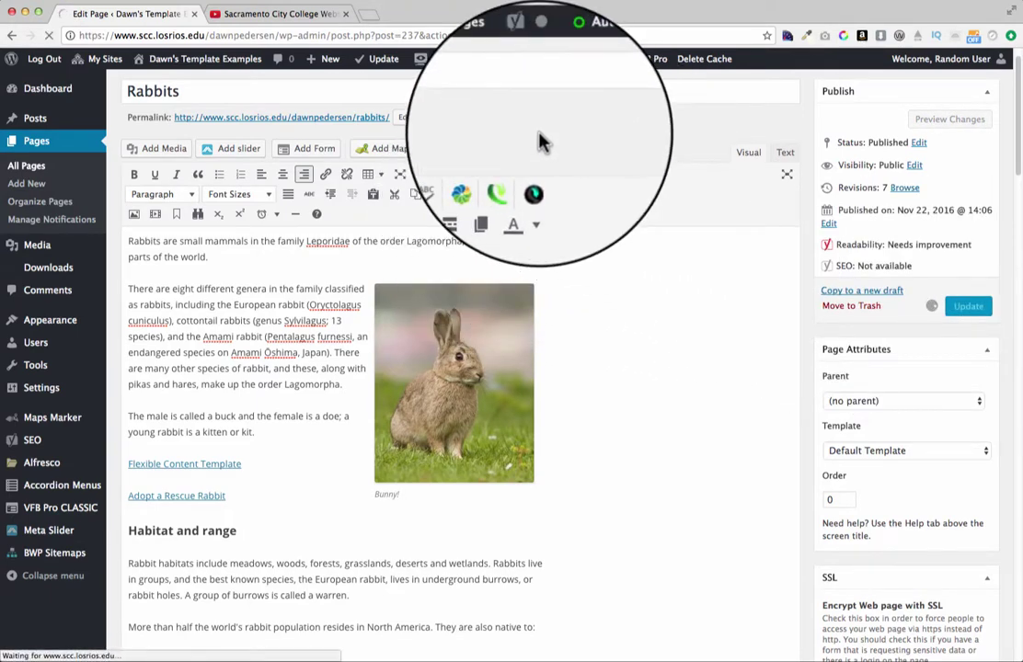
left_click(345, 14)
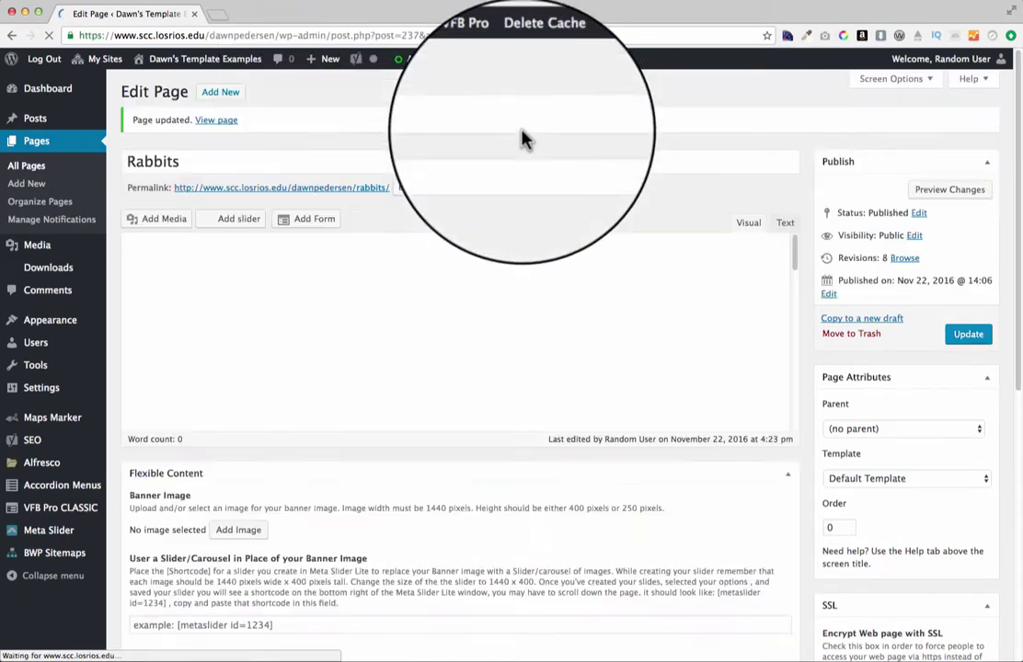
Step: Open the published Rabbits page in a new browser tab
scroll(230, 138, "down", 1)
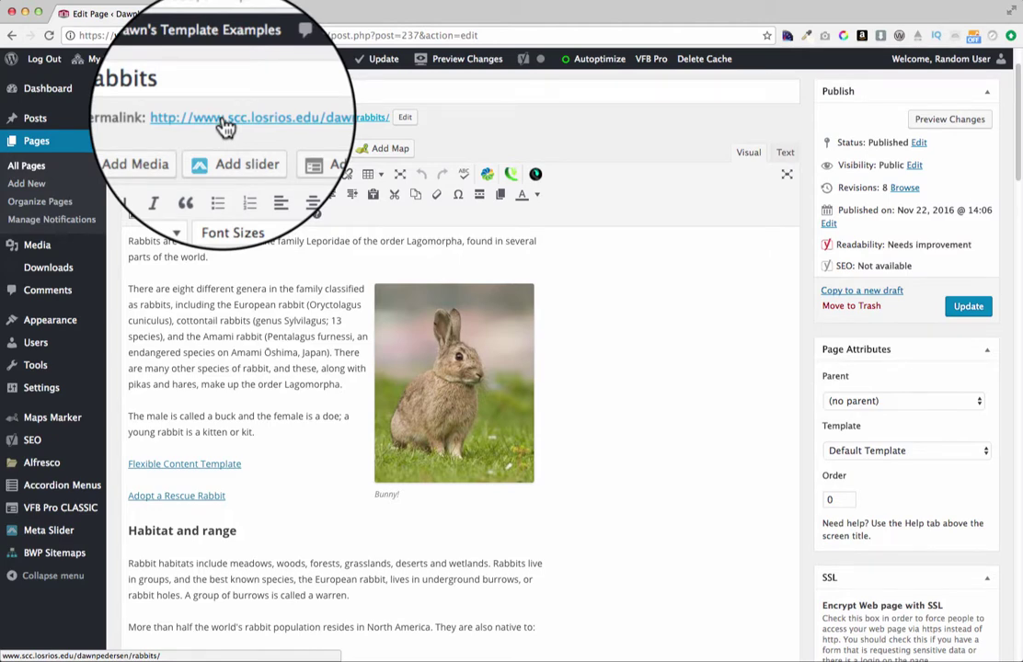
scroll(225, 127, "up", 1)
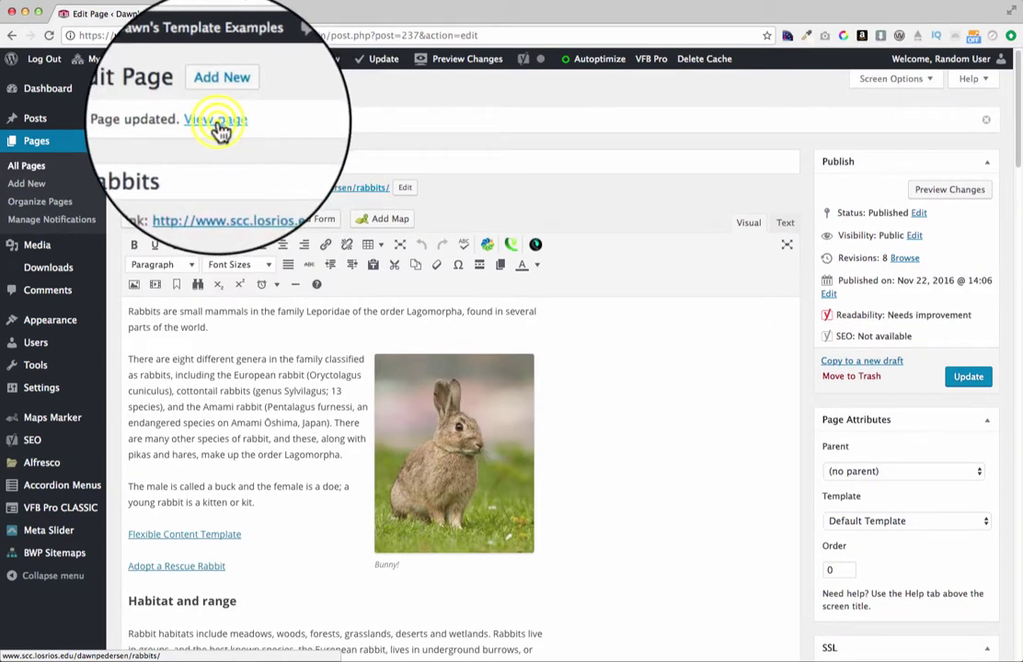
right_click(219, 129)
left_click(262, 134)
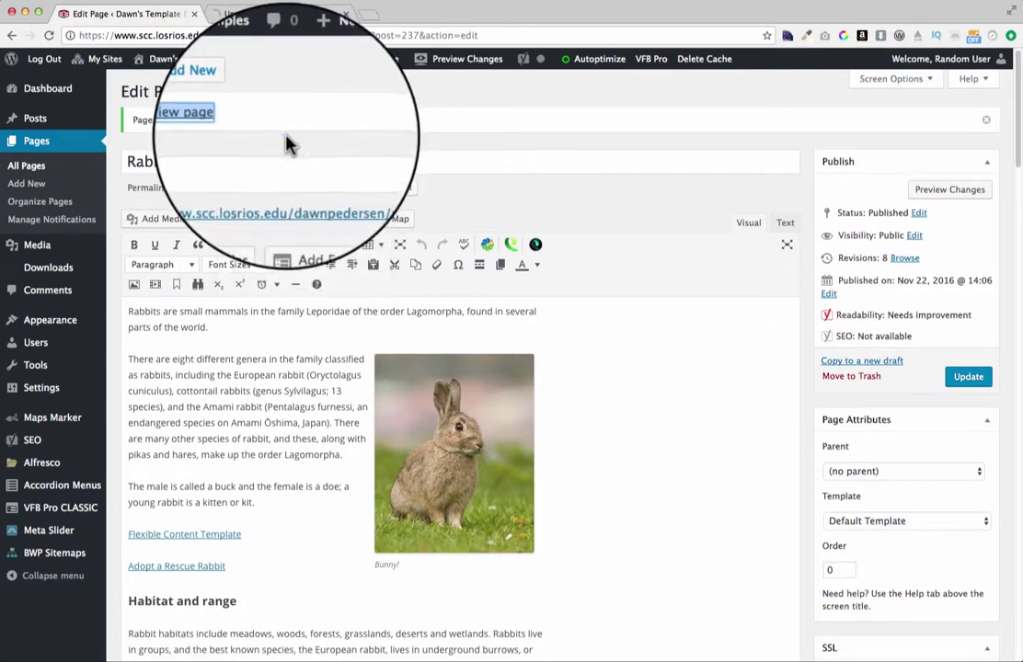
Step: Switch to the published Rabbits page and check how the rabbit photo and its caption sit beside the text
left_click(244, 17)
scroll(902, 480, "down", 3)
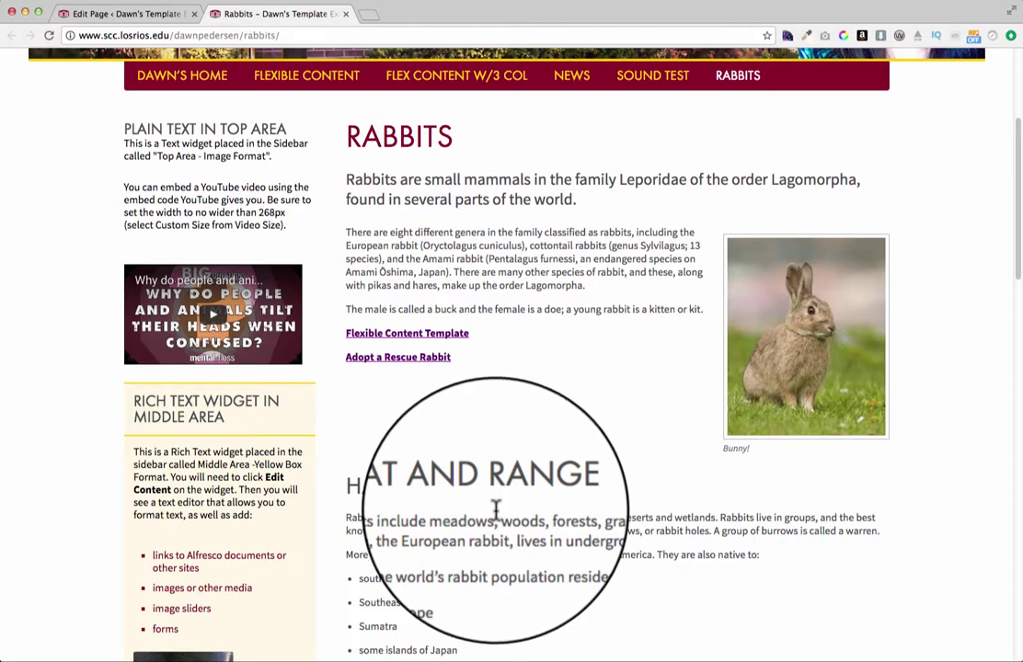
Step: Return to the Rabbits page editor and shrink the rabbit photo proportionally to about three quarters of its displayed size
left_click(127, 16)
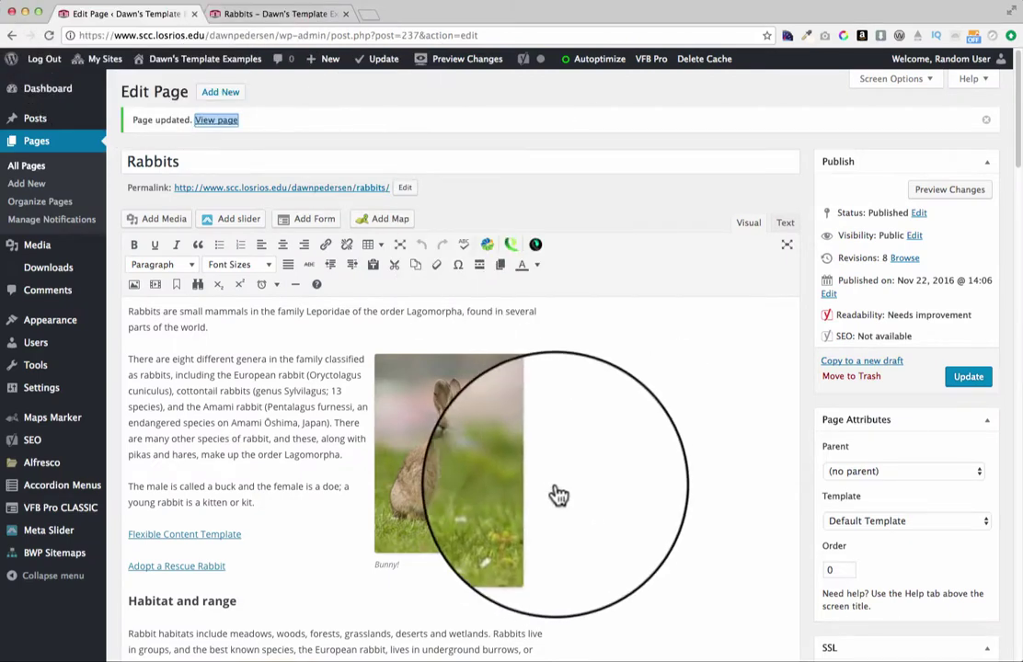
left_click(500, 477)
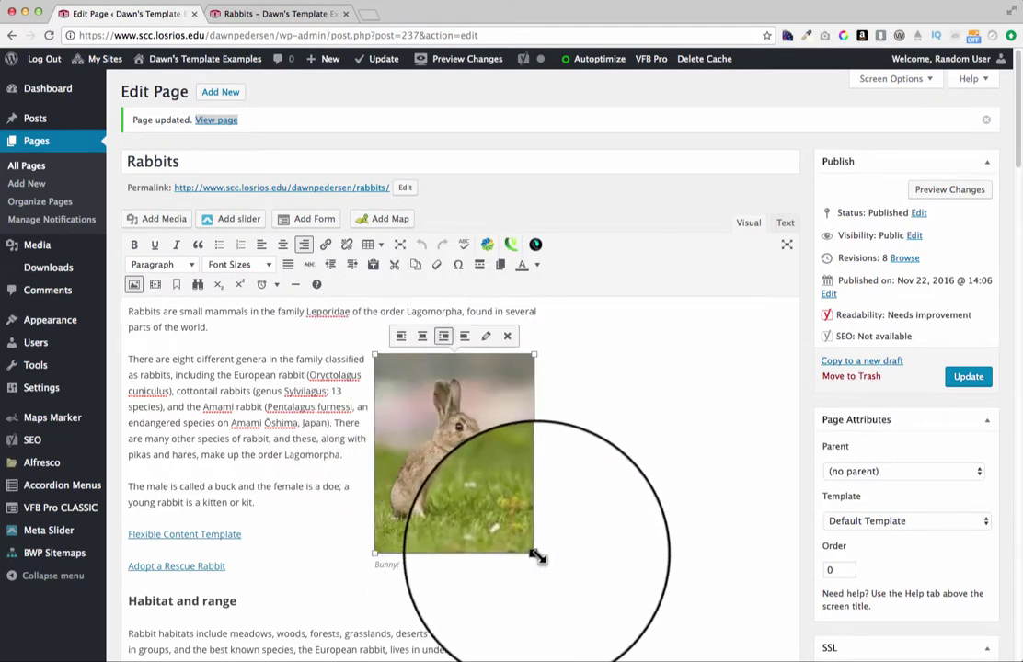
left_click_drag(534, 556, 496, 506)
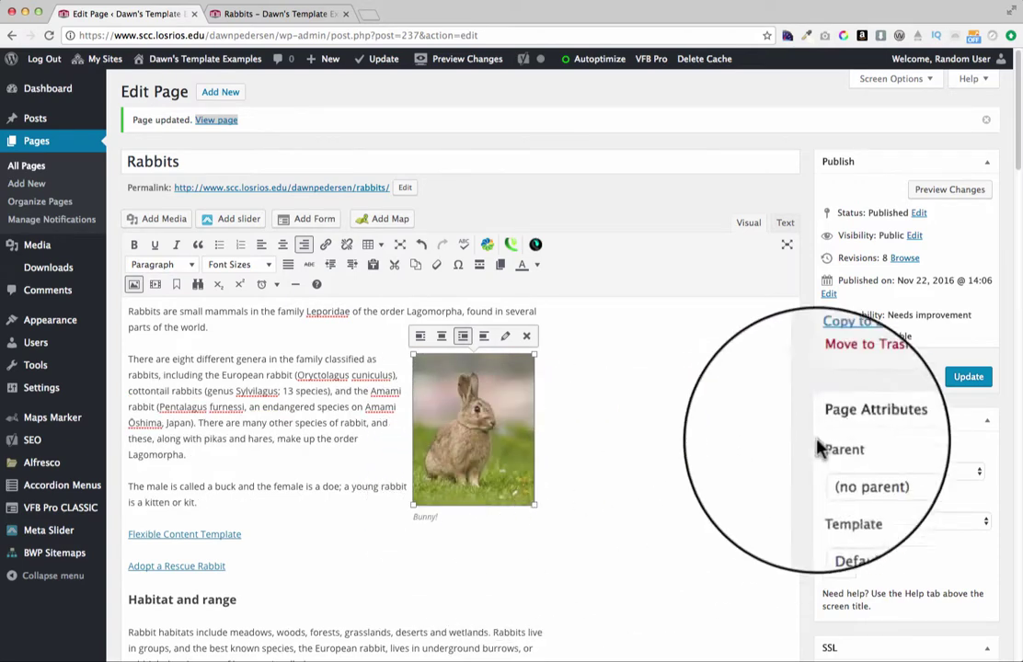
Step: Update the Rabbits page and reload its published version to check the resized rabbit photo
left_click(379, 59)
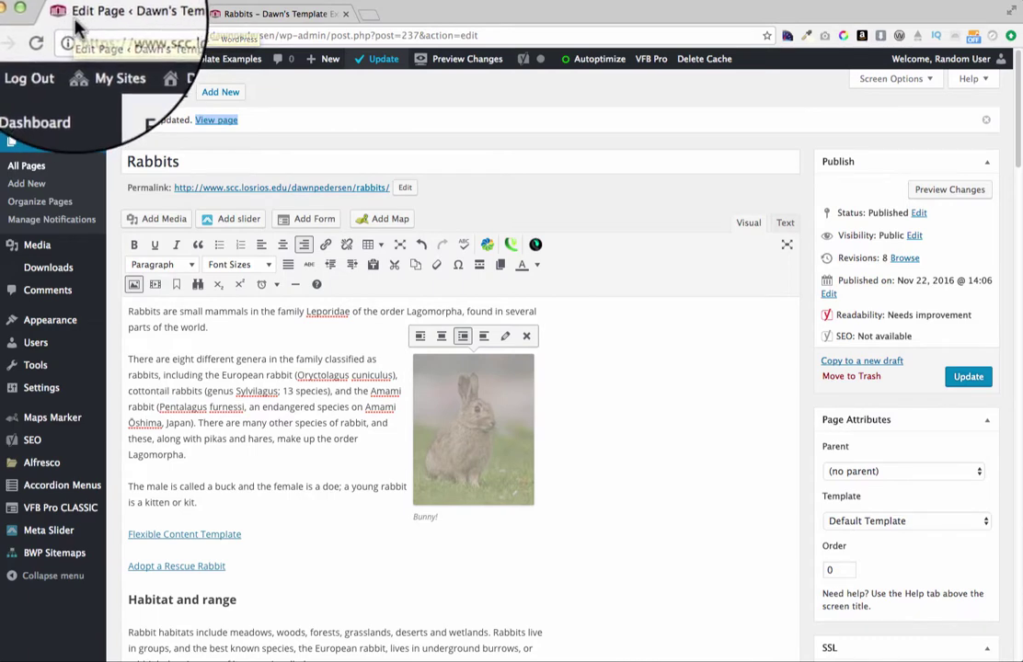
left_click(381, 61)
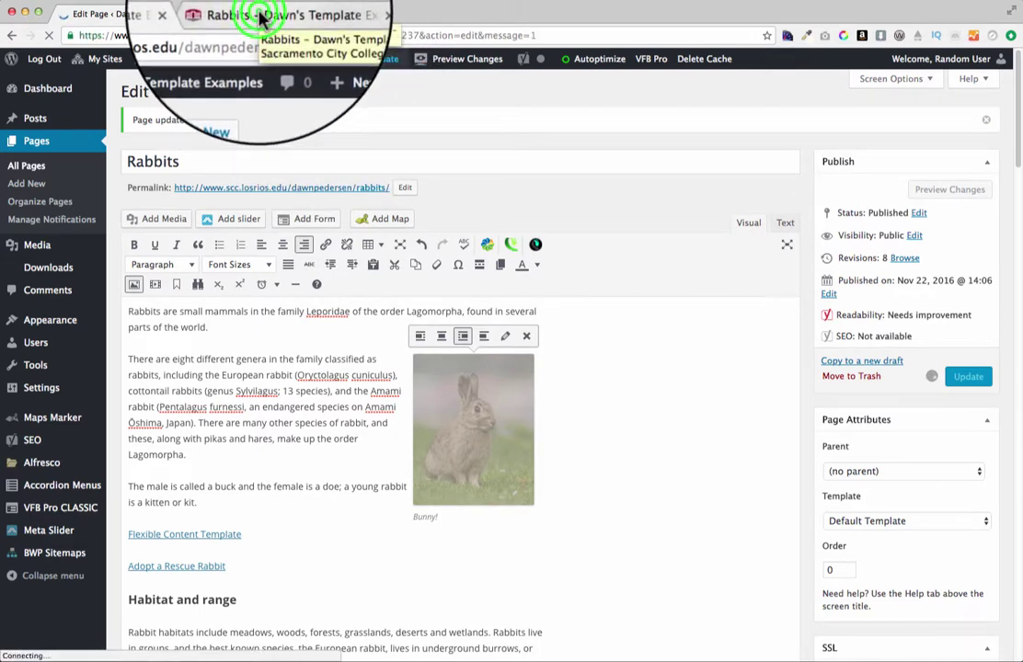
left_click(260, 17)
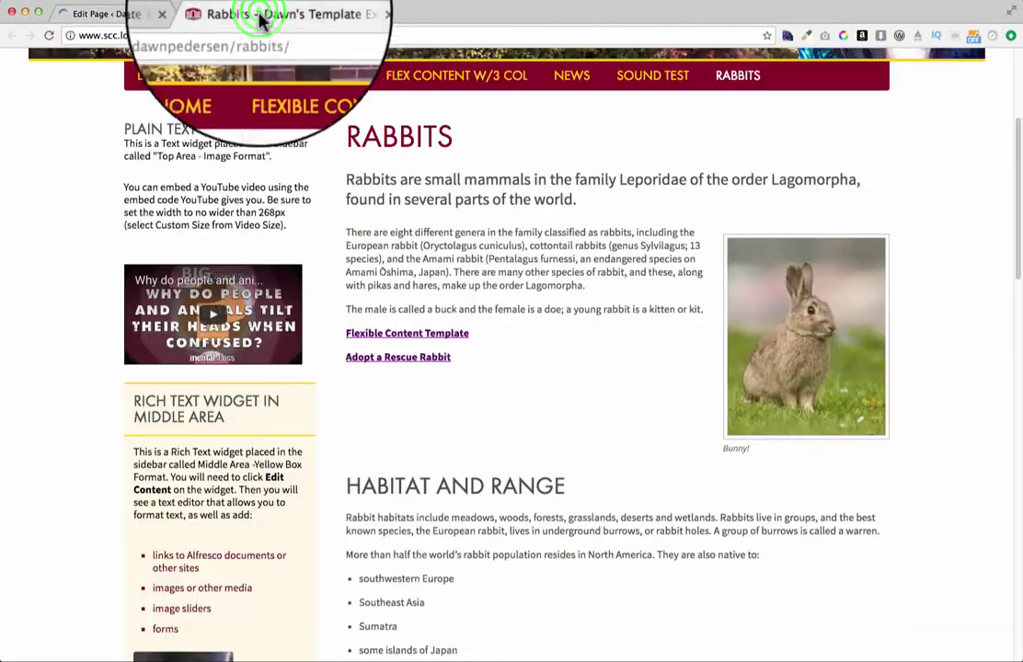
left_click(49, 37)
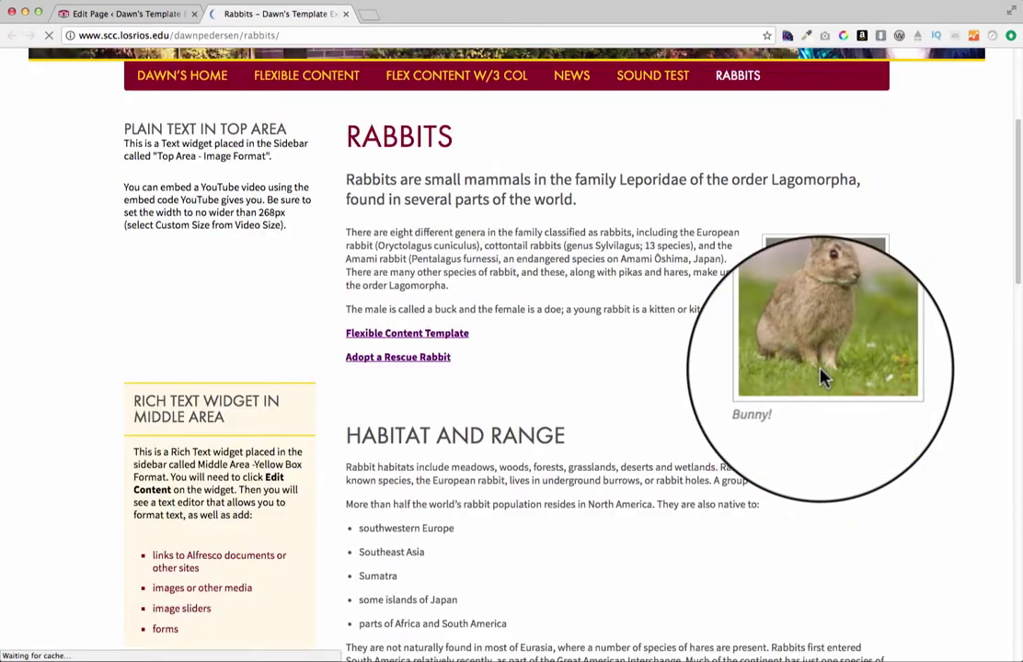